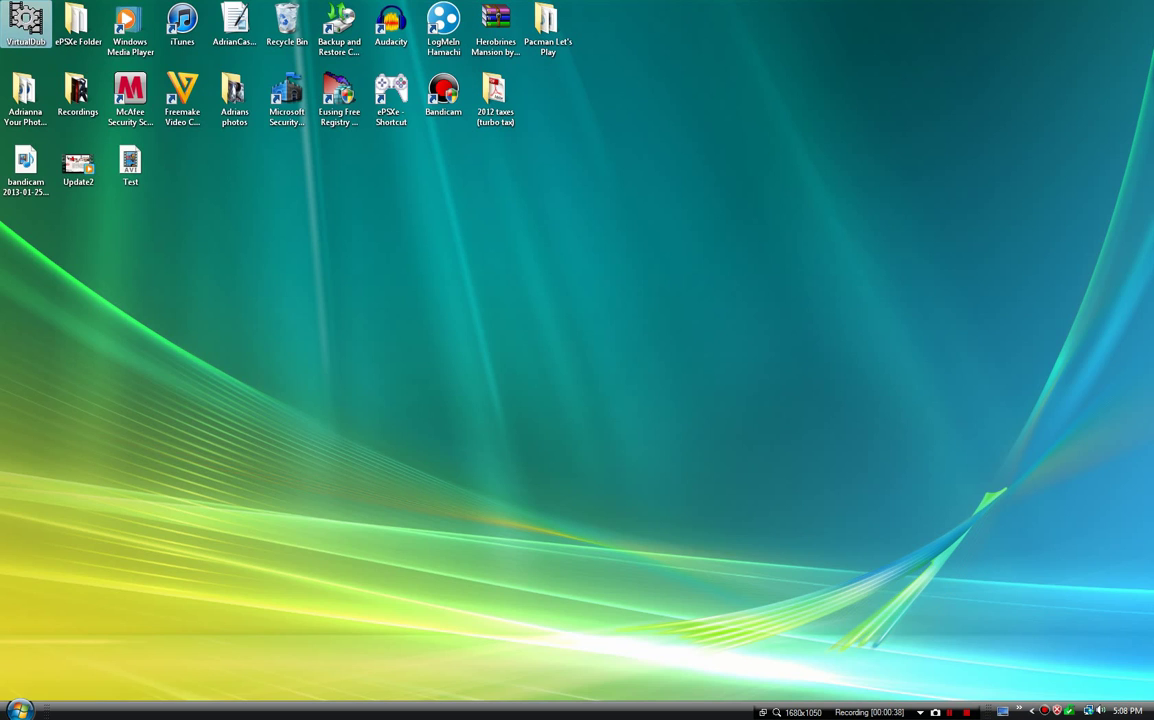
double_click(25, 22)
click(10, 20)
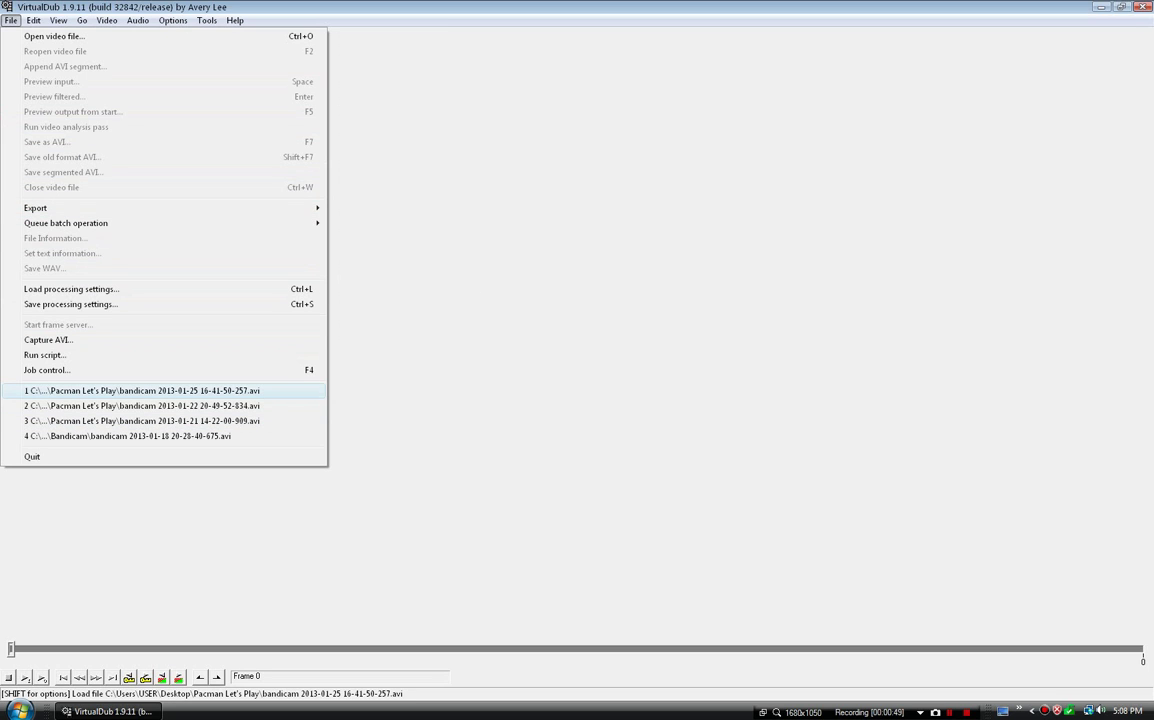
click(140, 390)
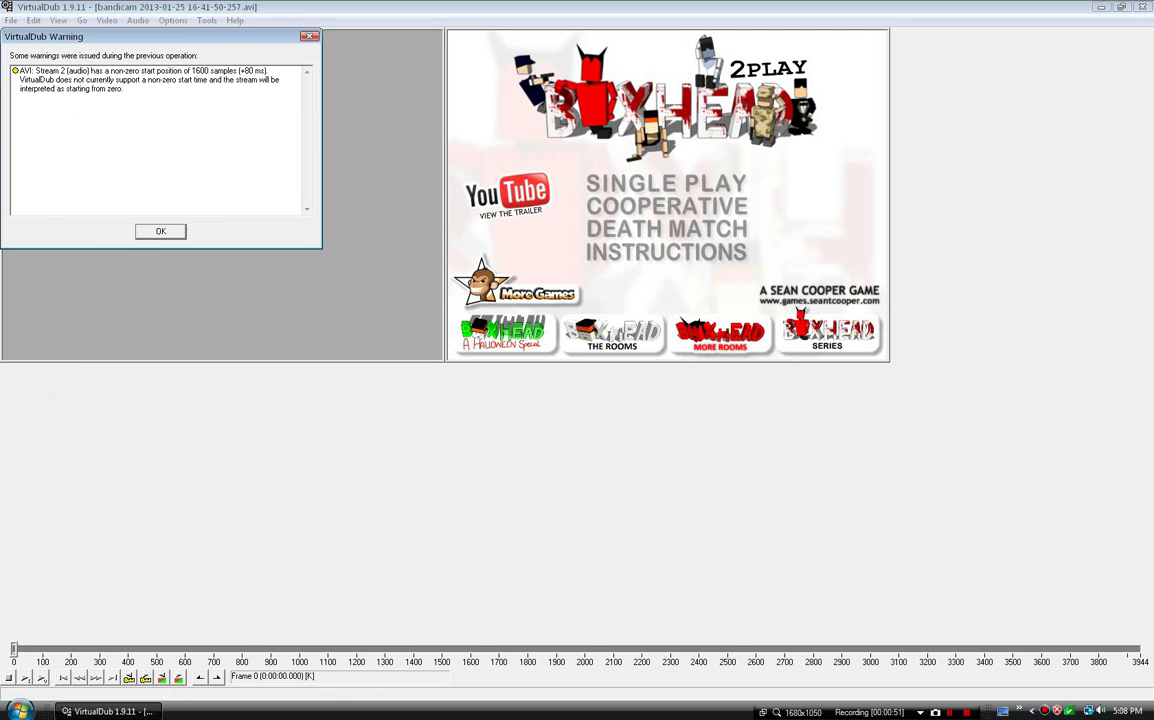
key(Return)
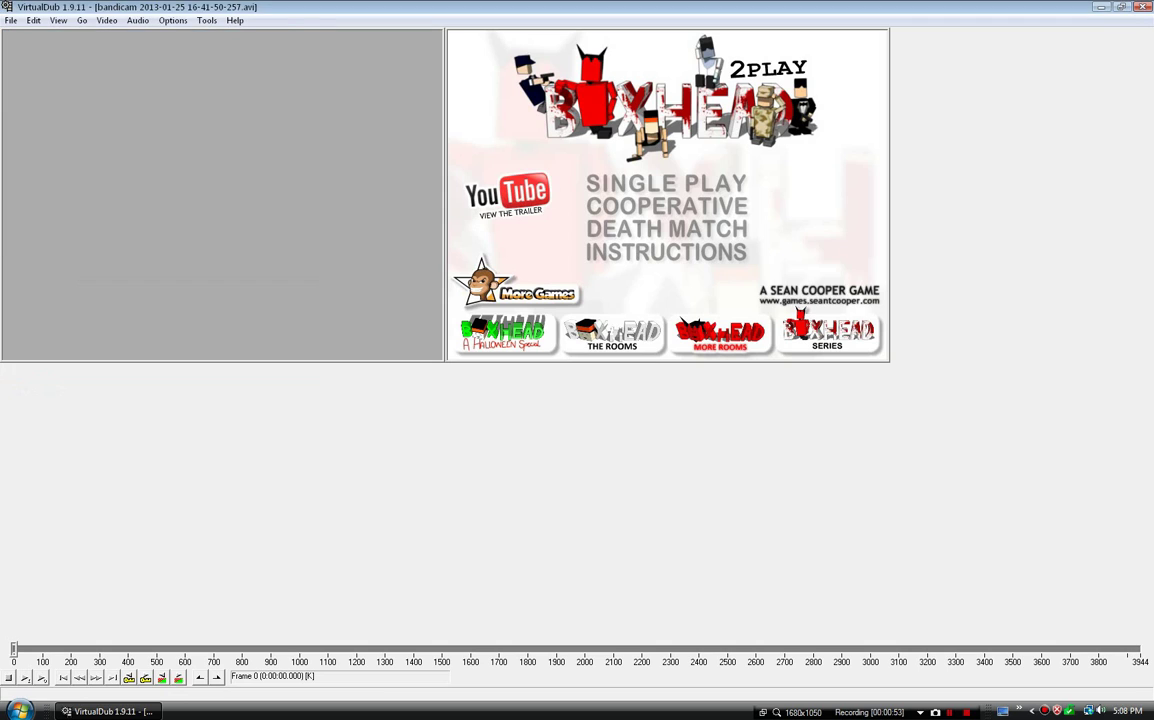
Switch audio to Full processing mode, leaving the audio compression choice unchanged
click(137, 20)
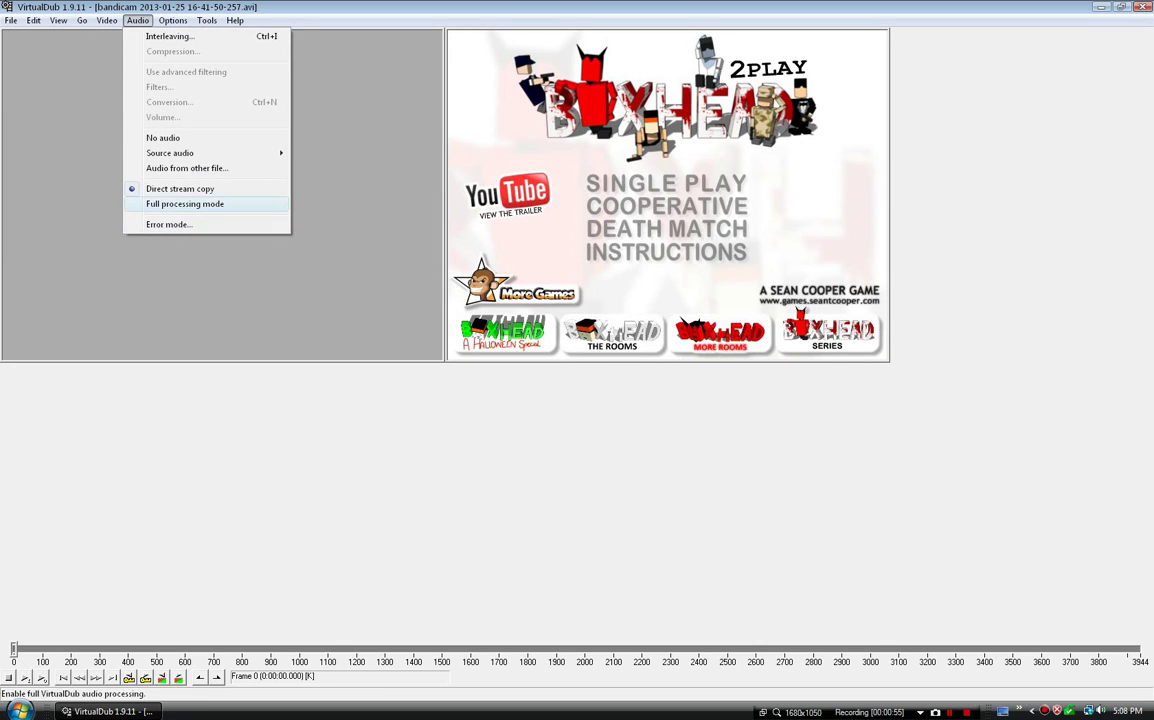
key(Return)
key(alt+a)
key(Down)
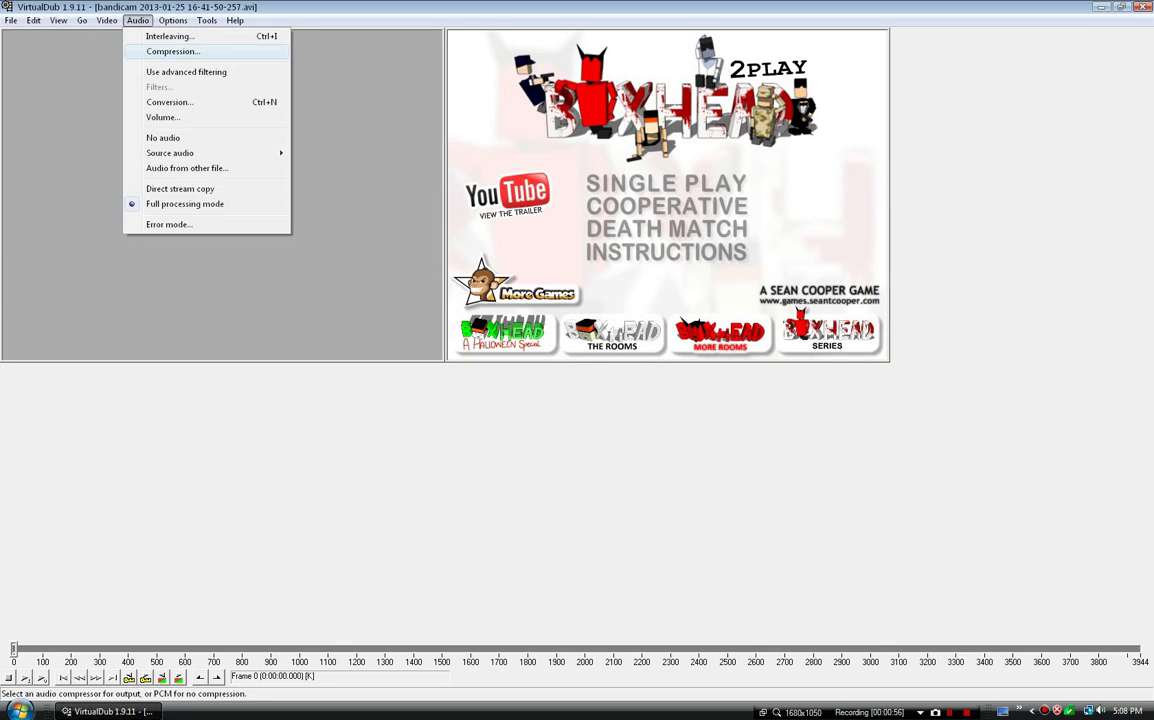
key(Return)
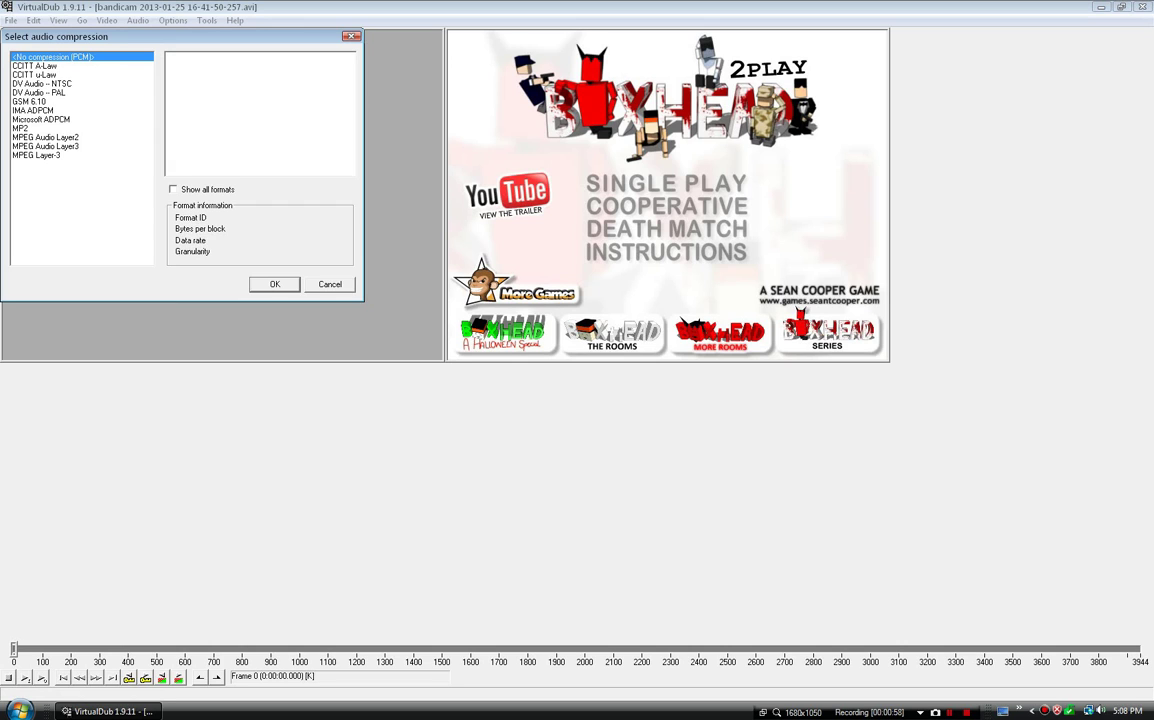
key(Return)
Select x264vfw - H.264/MPEG-4 AVC as the video compression codec
key(alt+v)
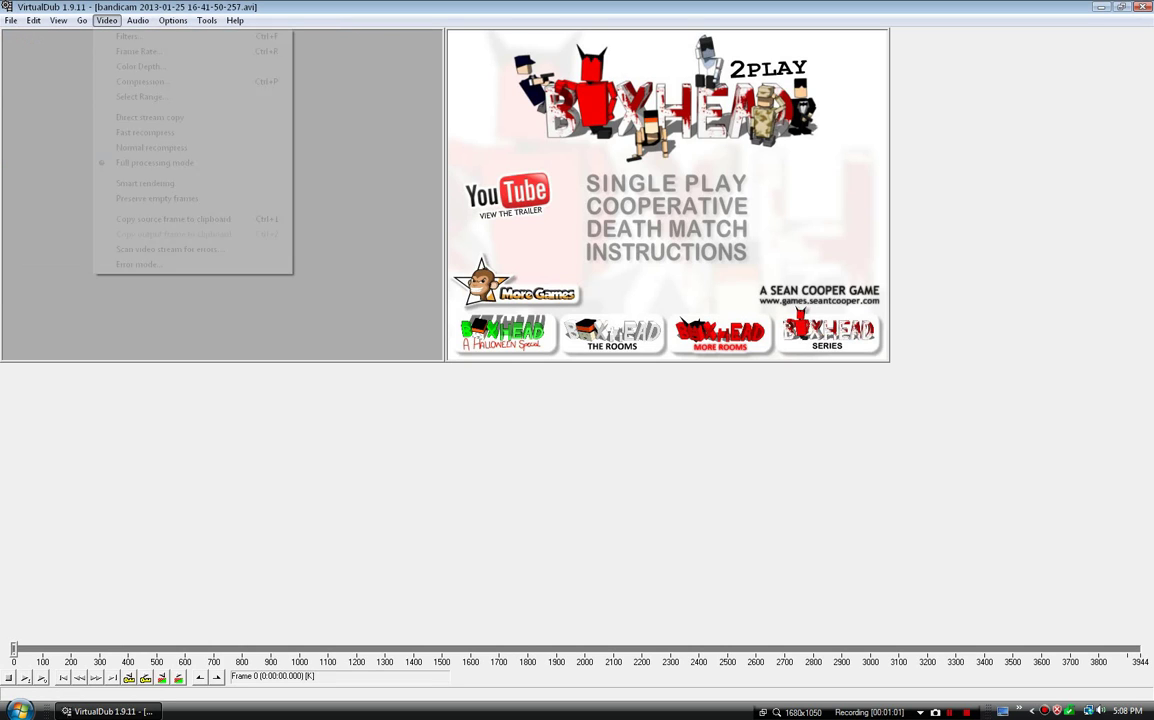
key(Down)
key(Down)
key(Down)
key(Return)
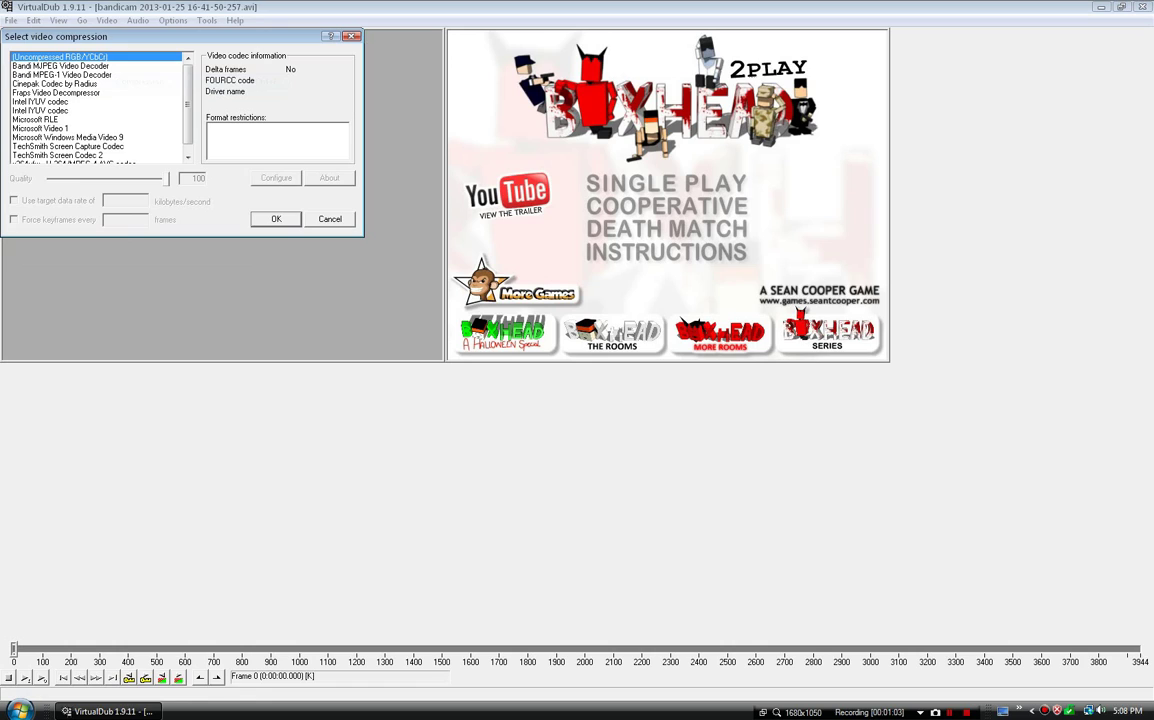
key(End)
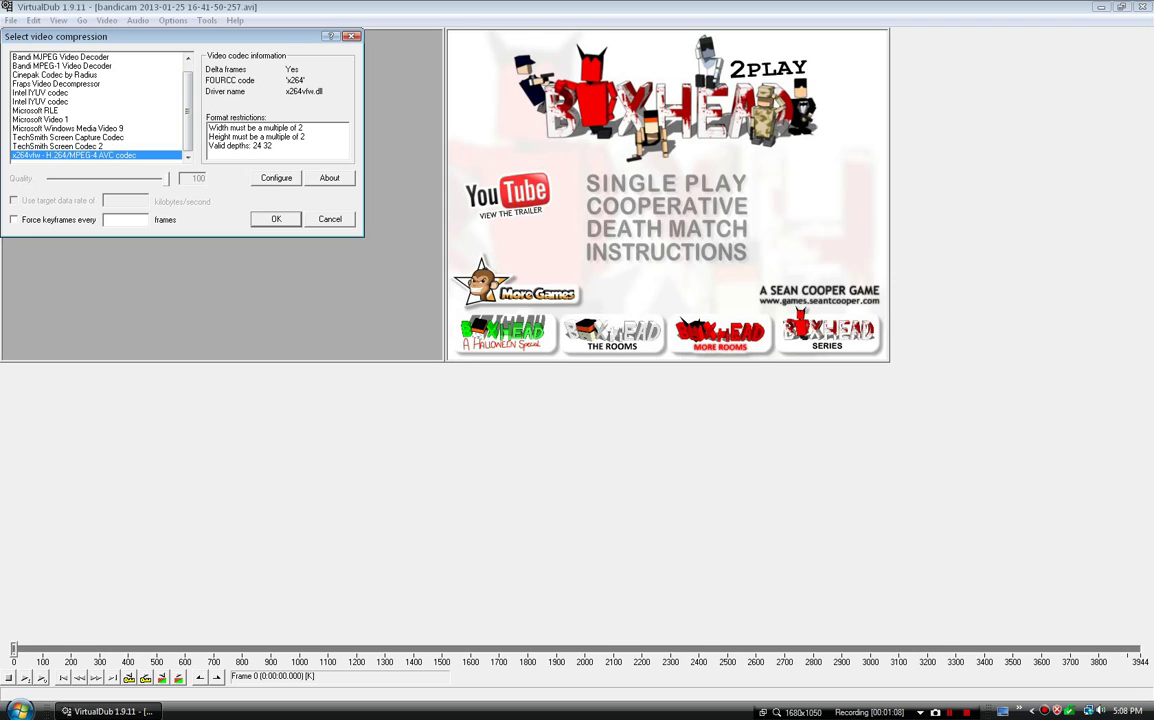
key(alt+c)
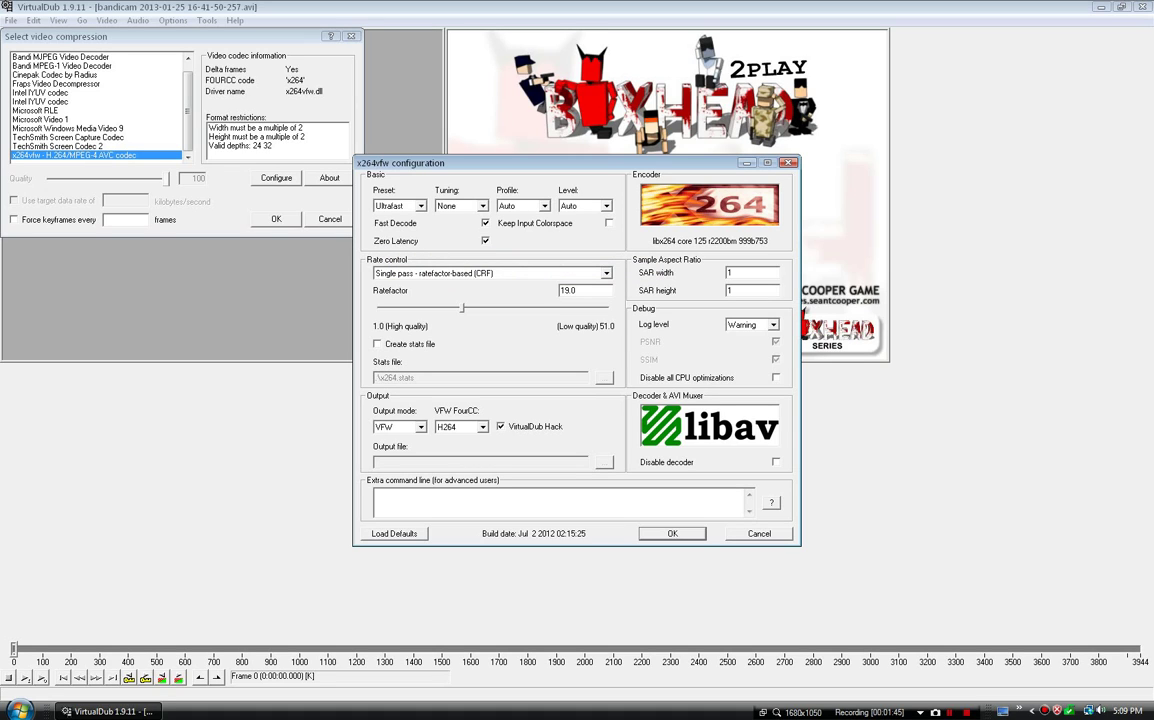
key(alt+Down)
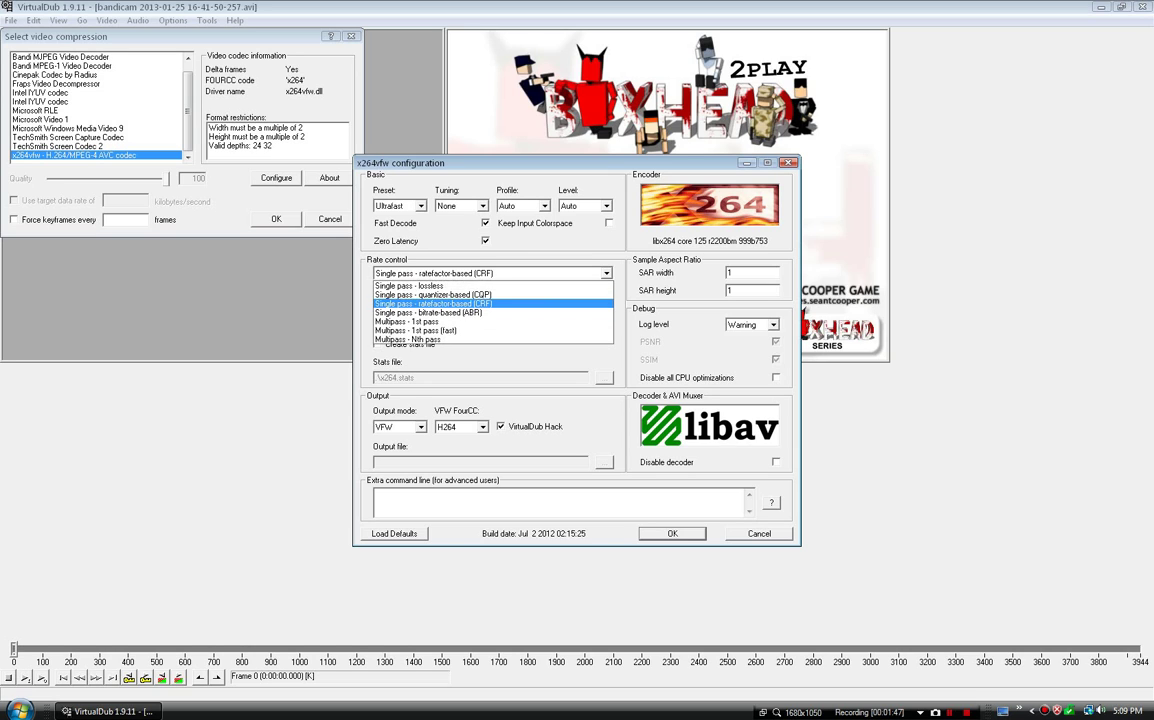
key(Up)
key(Return)
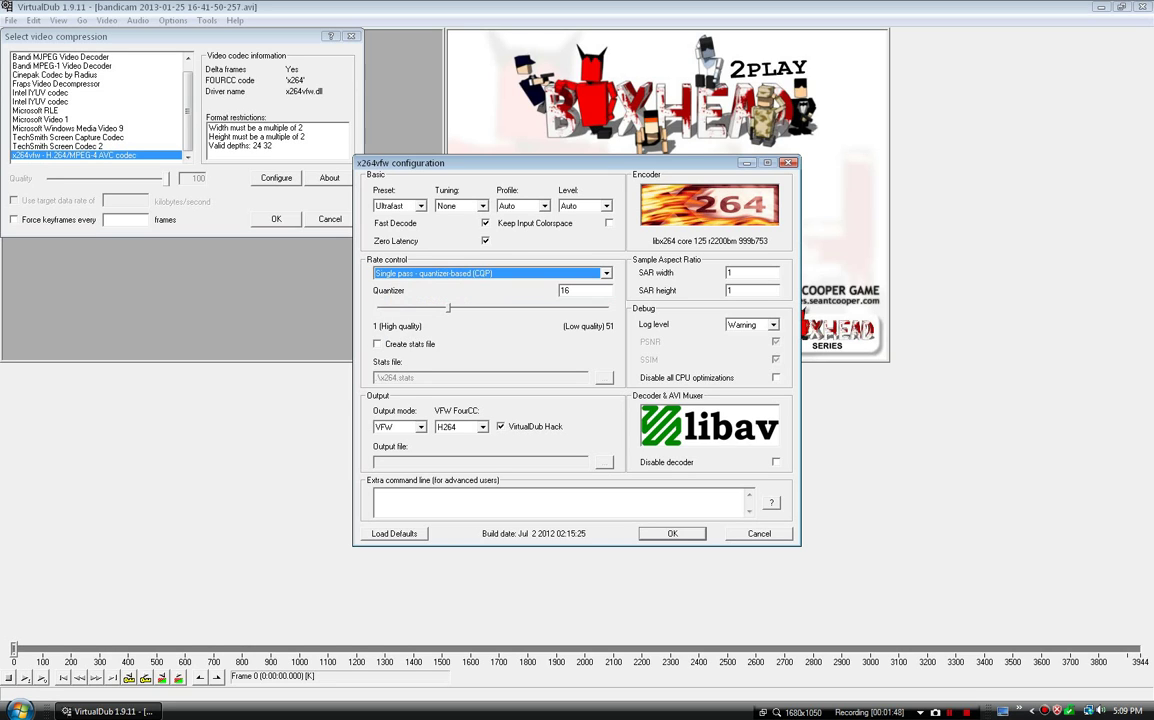
key(alt+Down)
key(Down)
key(Return)
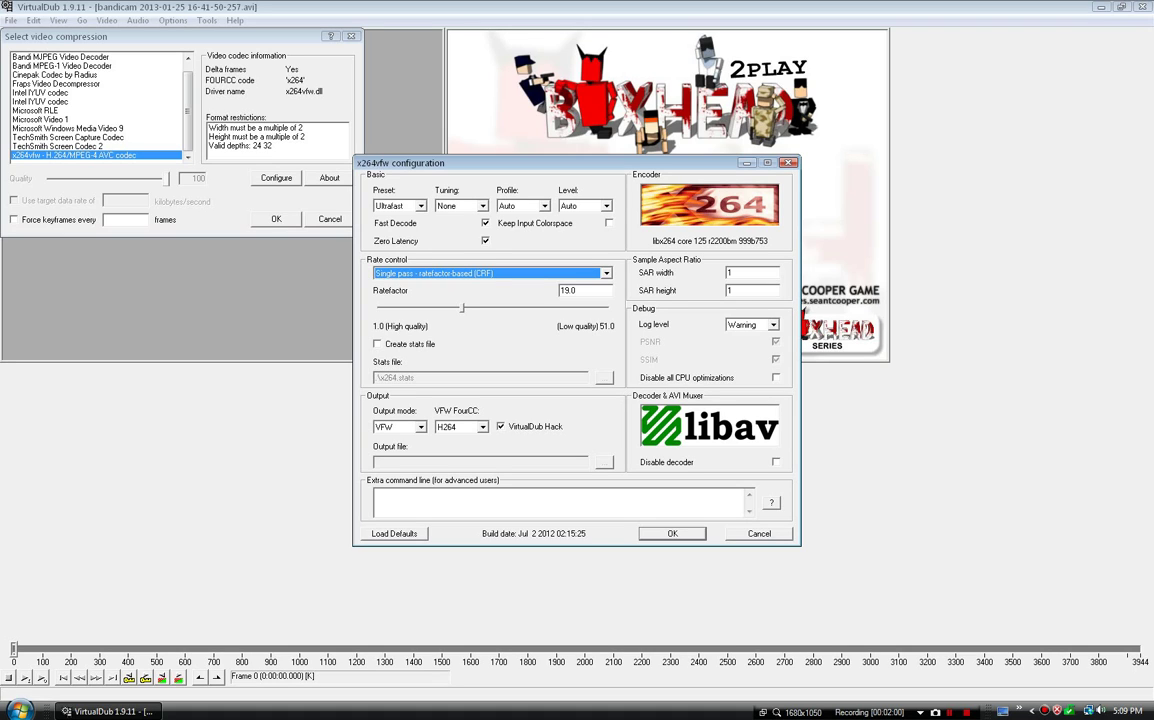
key(Return)
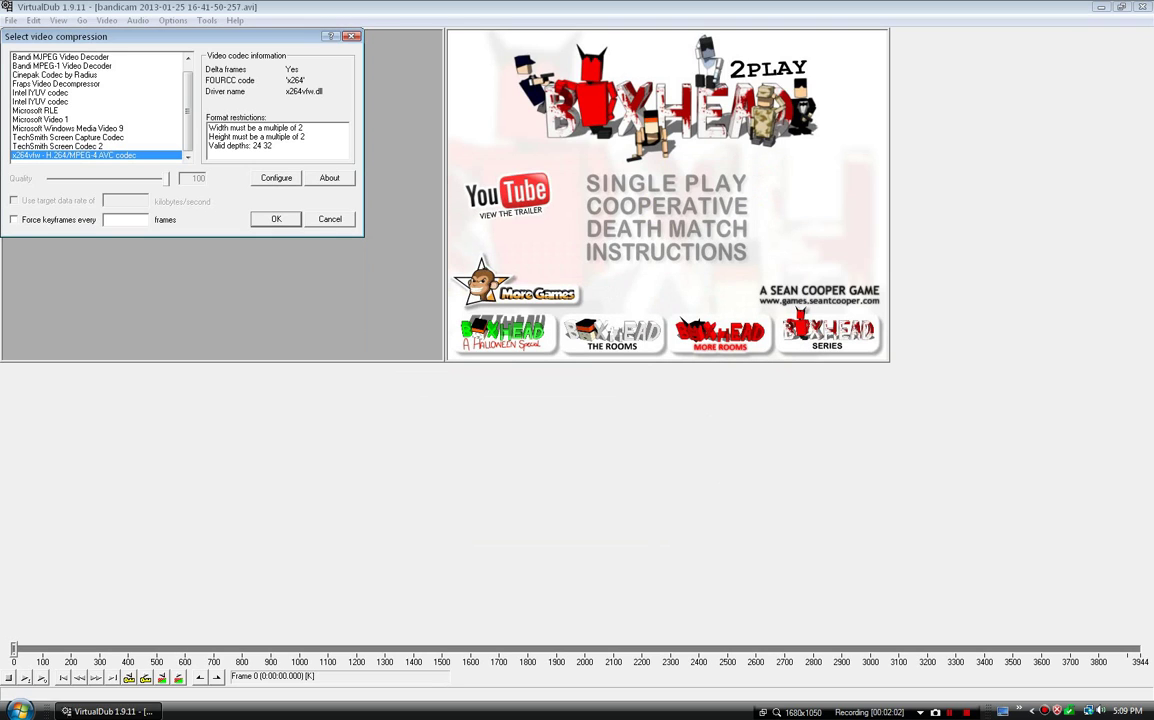
Confirm the x264vfw codec and save the video as a new AVI on the Desktop
key(Return)
key(Down)
key(Down)
key(Down)
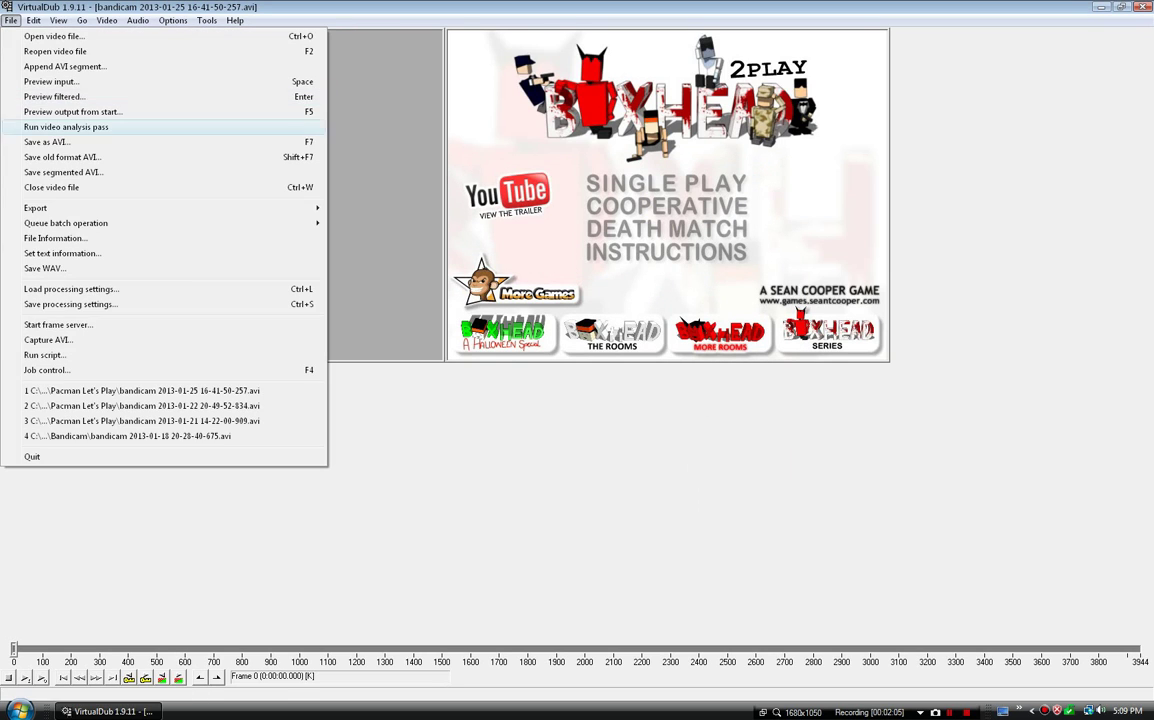
key(Down)
key(Down)
key(Up)
key(Return)
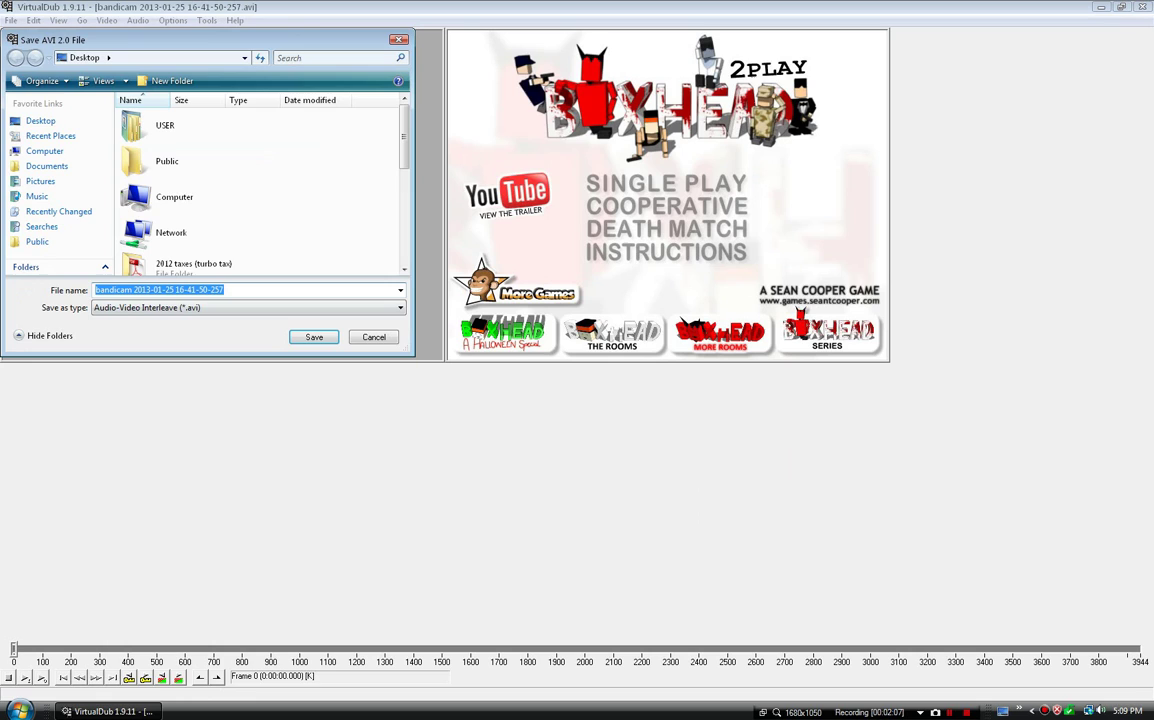
key(Return)
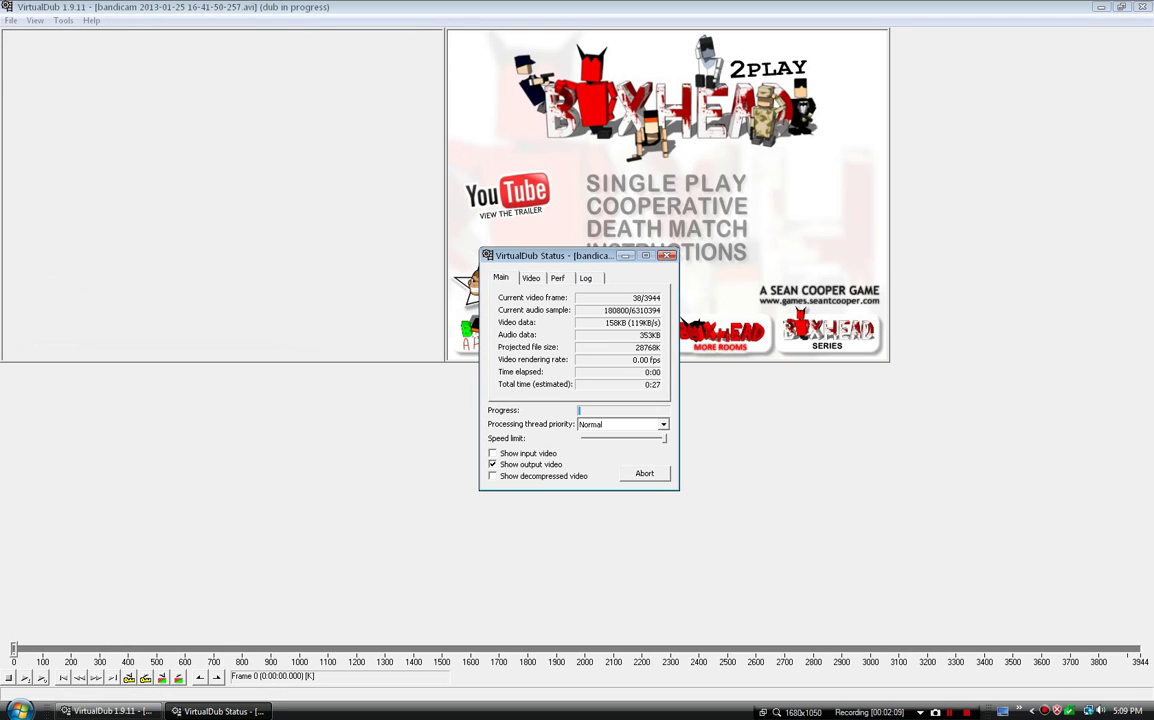
Set encoding thread priority to Highest and turn off Show output video
key(alt+Down)
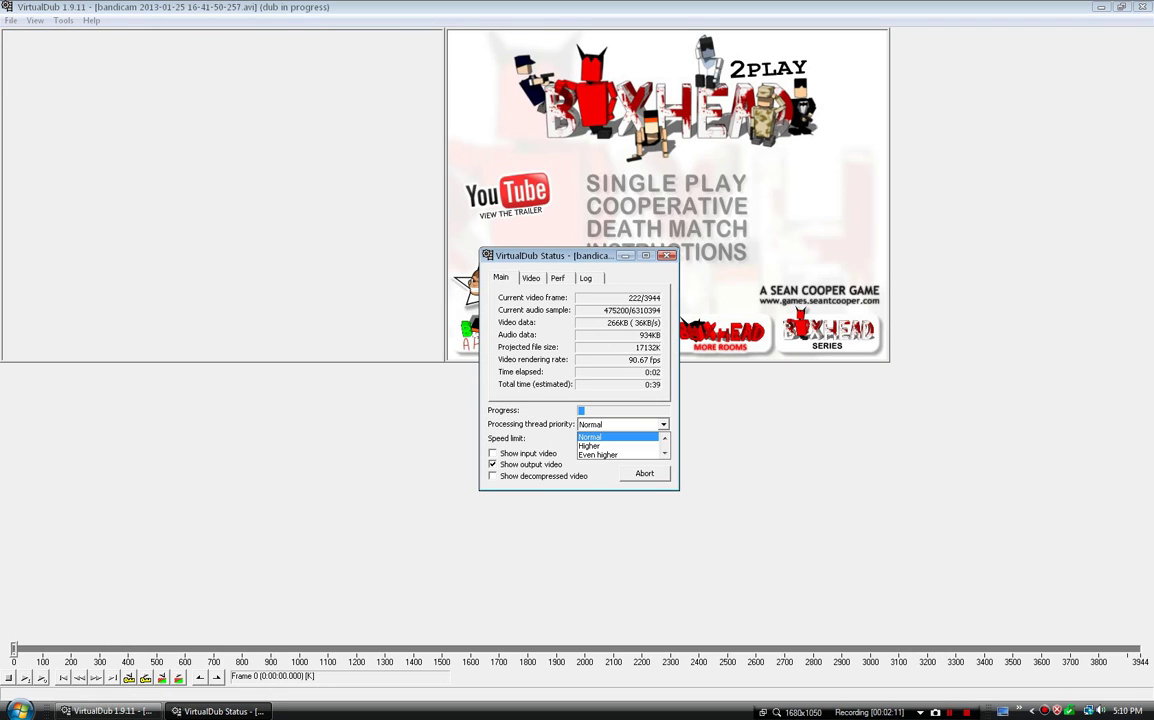
key(Down)
key(Down)
key(Down)
key(Return)
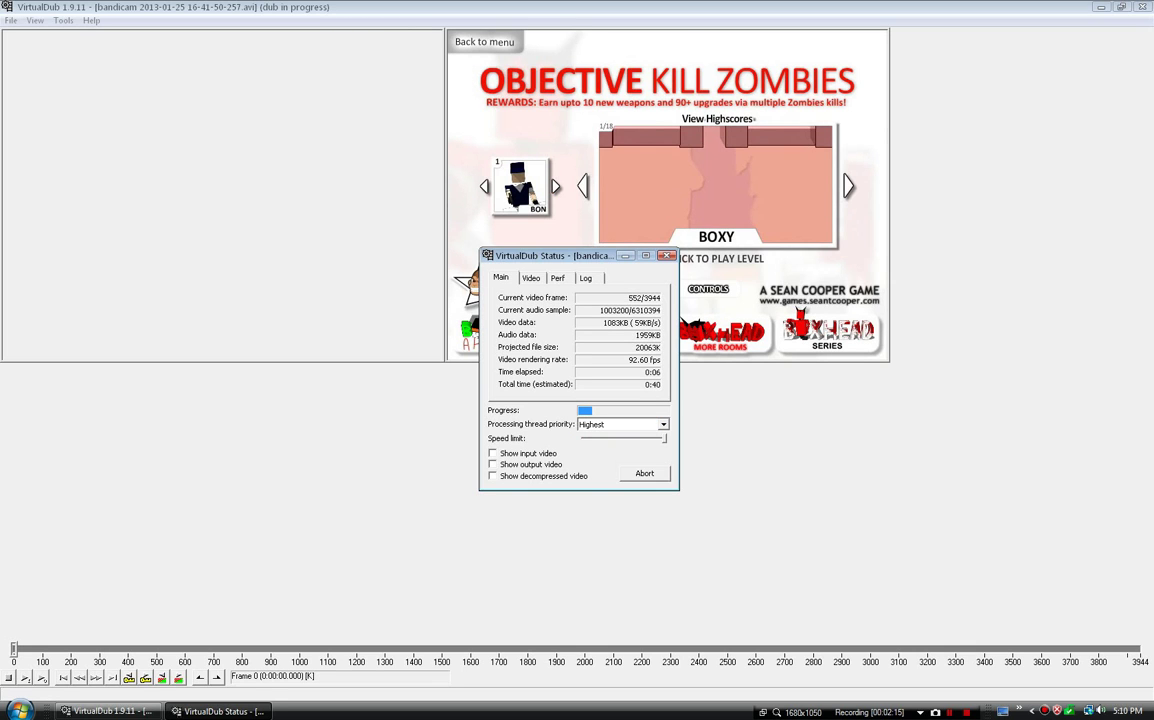
drag(540, 255, 657, 416)
click(609, 625)
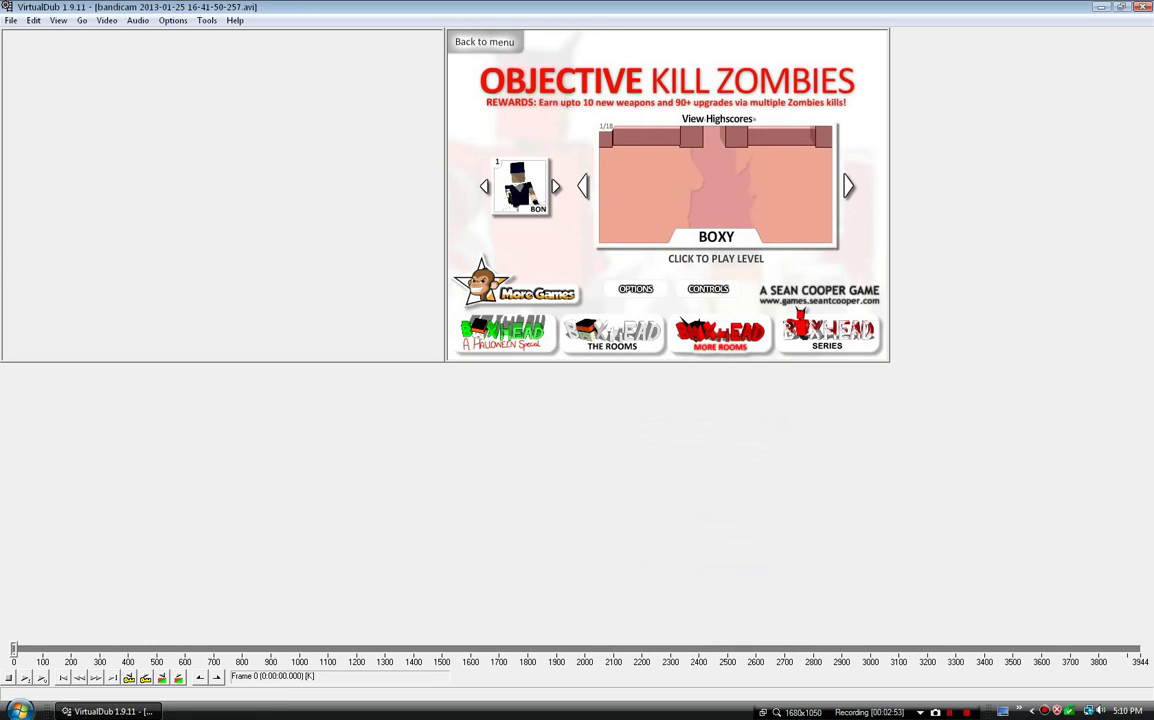
Minimize VirtualDub and move the new bandicam AVI icon next to Test
click(1101, 7)
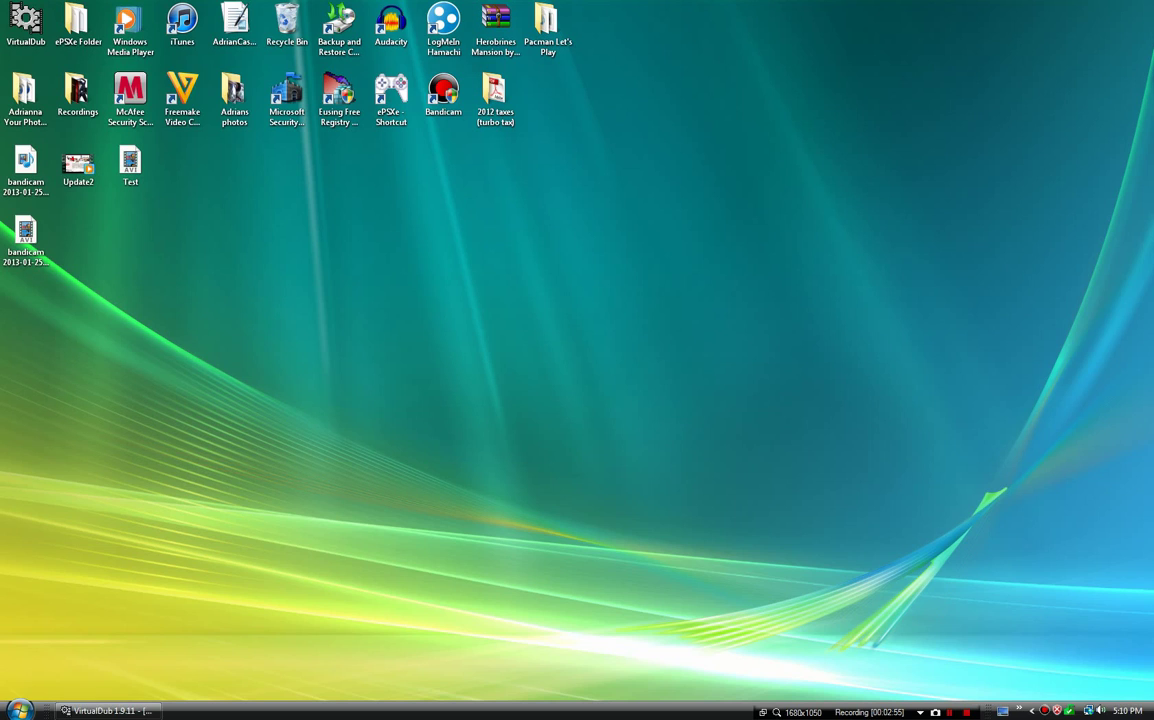
drag(25, 235, 182, 172)
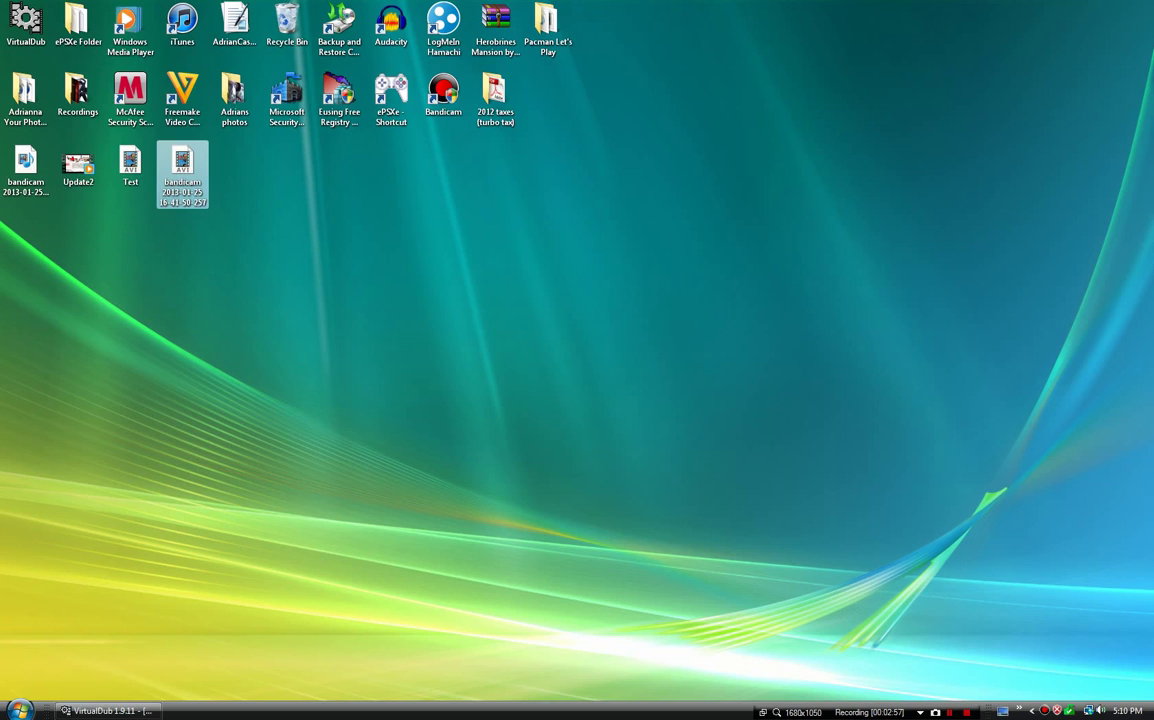